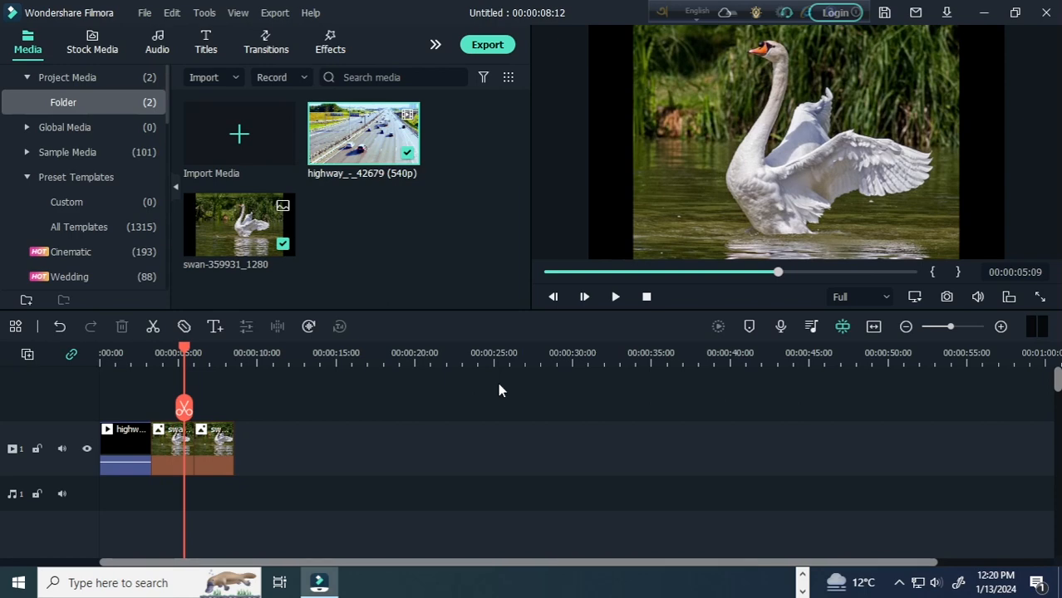
Play back the swan clips already on the timeline to preview their zoom effect.
key(space)
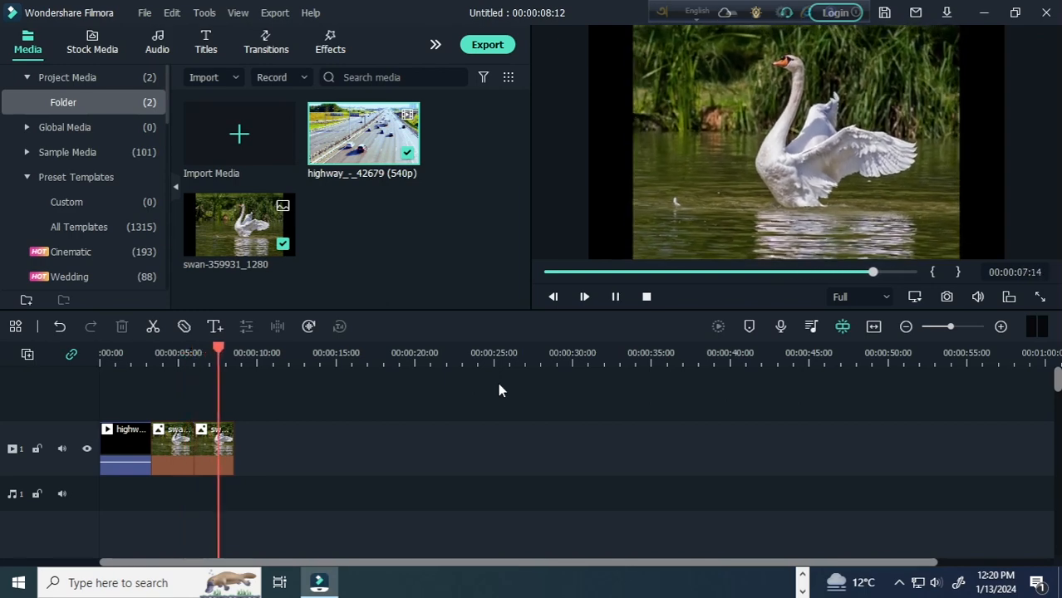
key(space)
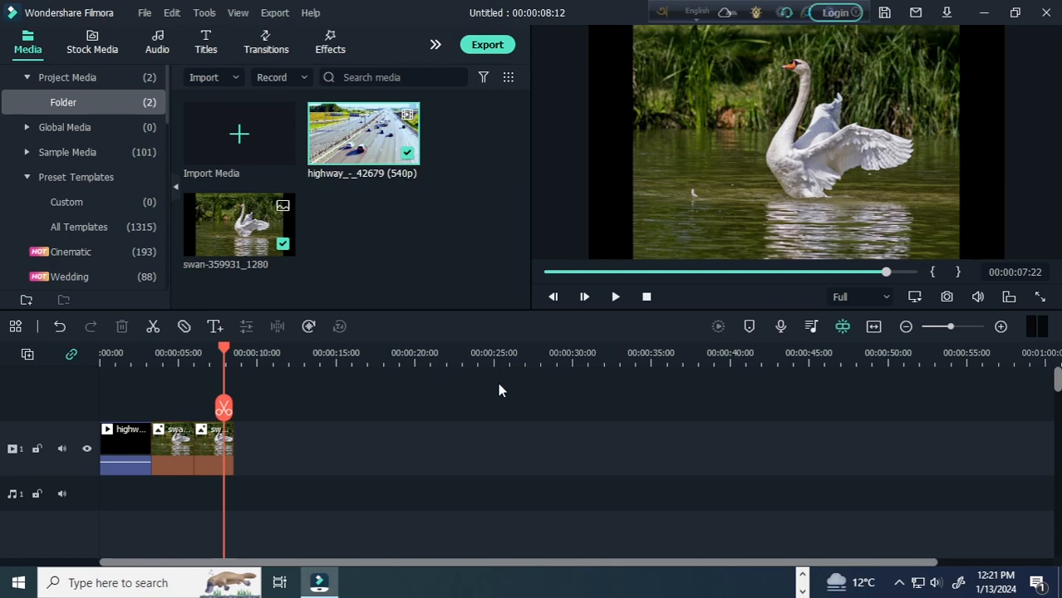
click(202, 353)
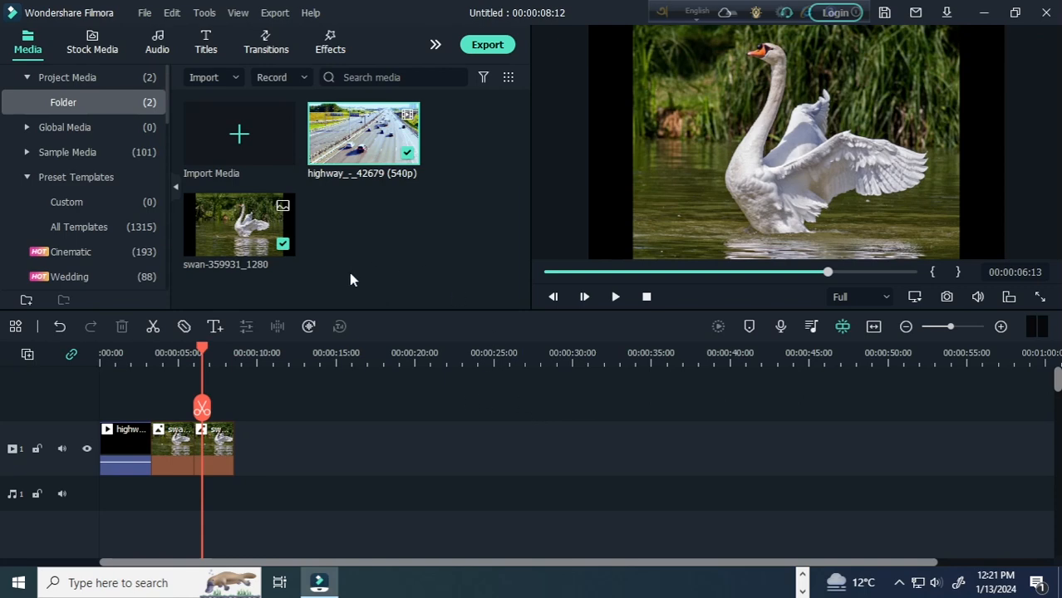
Add the highway video to video track 1 at about 10 seconds, leaving a gap after the swan clips, and move the playhead to its start.
mouse_move(259, 236)
mouse_move(370, 148)
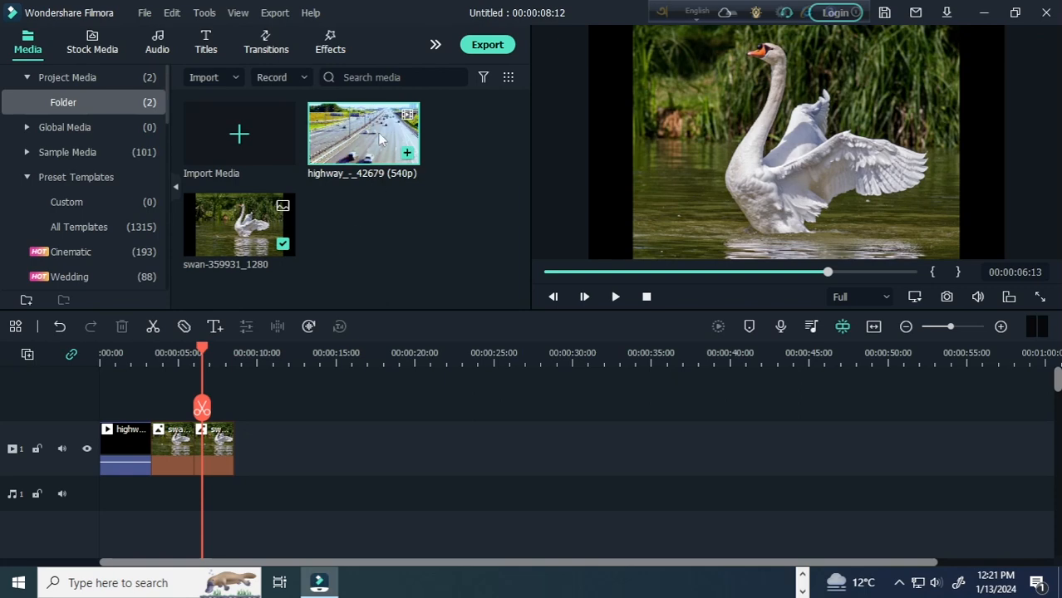
drag(370, 147, 257, 416)
drag(203, 349, 263, 411)
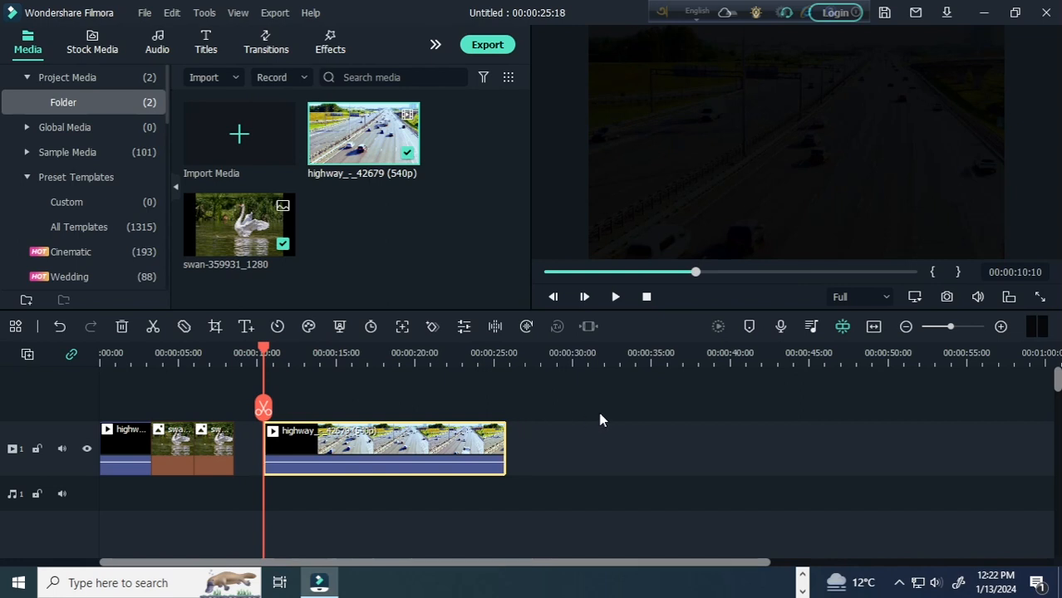
Preview the added highway clip and trim it to a duration of 00:00:02:16.
key(space)
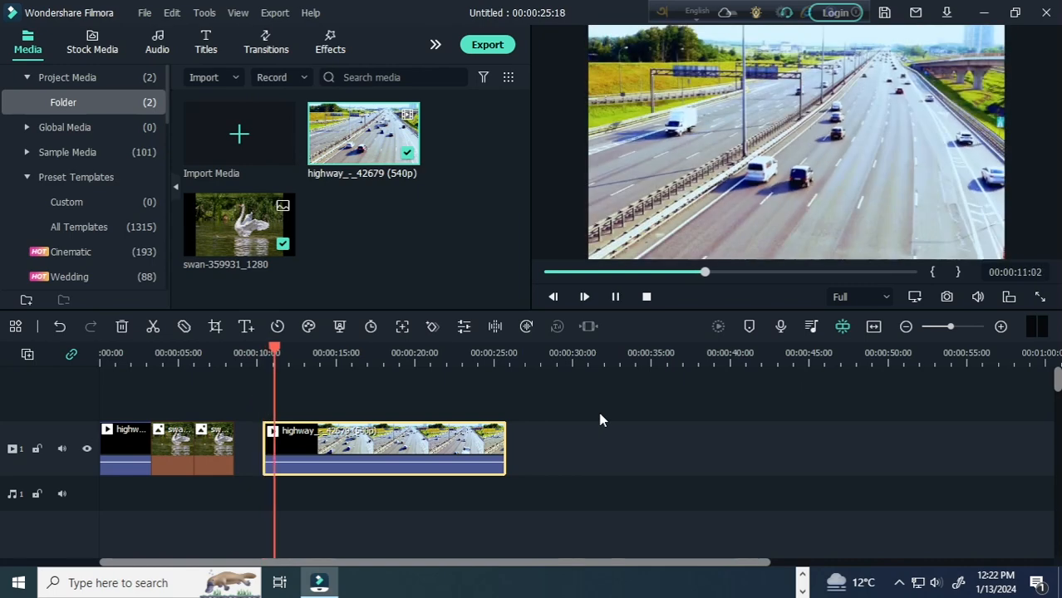
key(space)
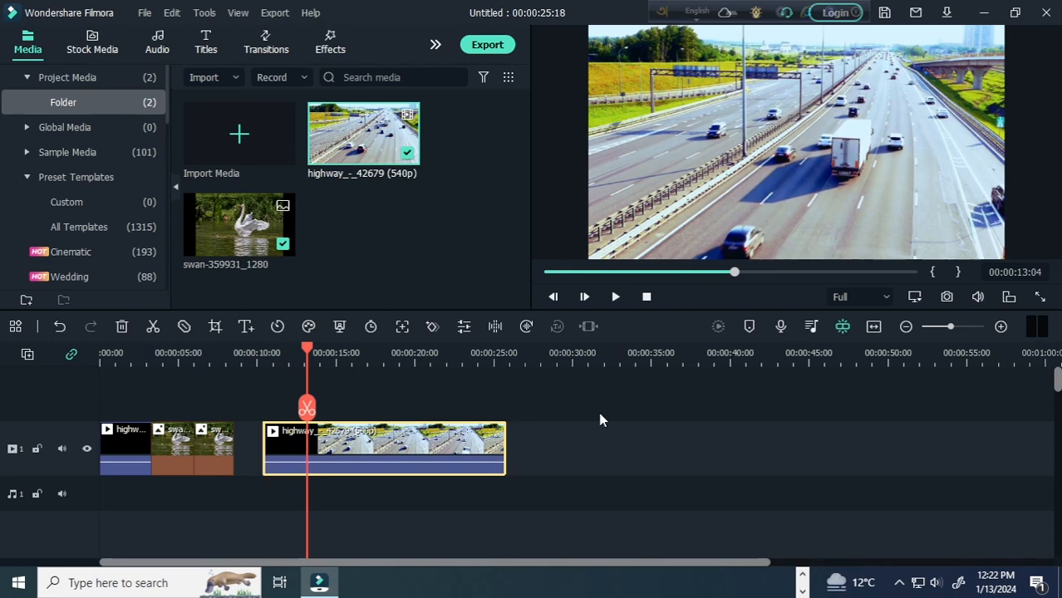
drag(505, 449, 315, 428)
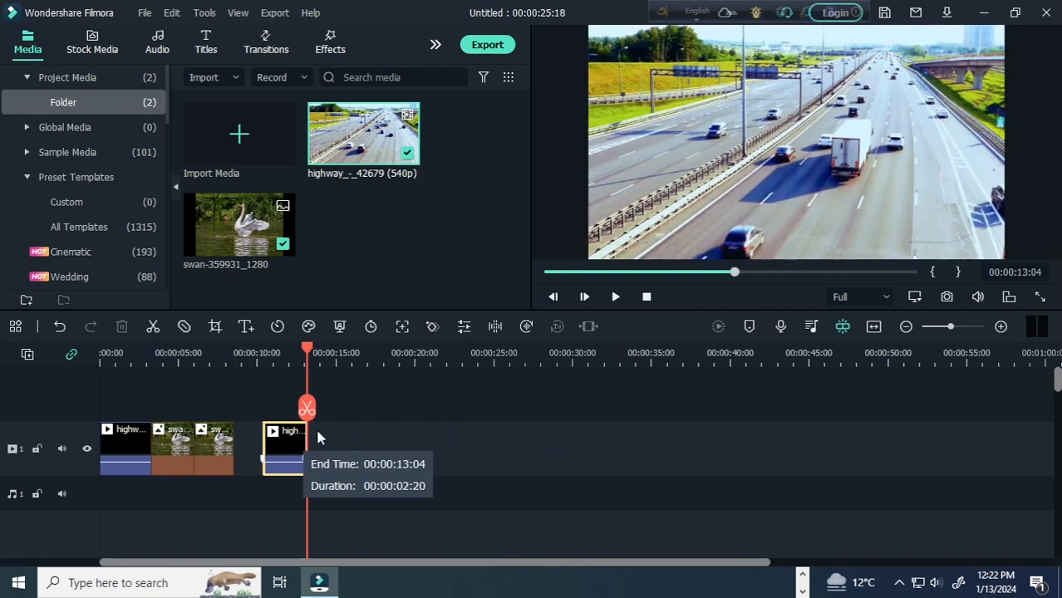
click(291, 363)
drag(291, 362, 266, 409)
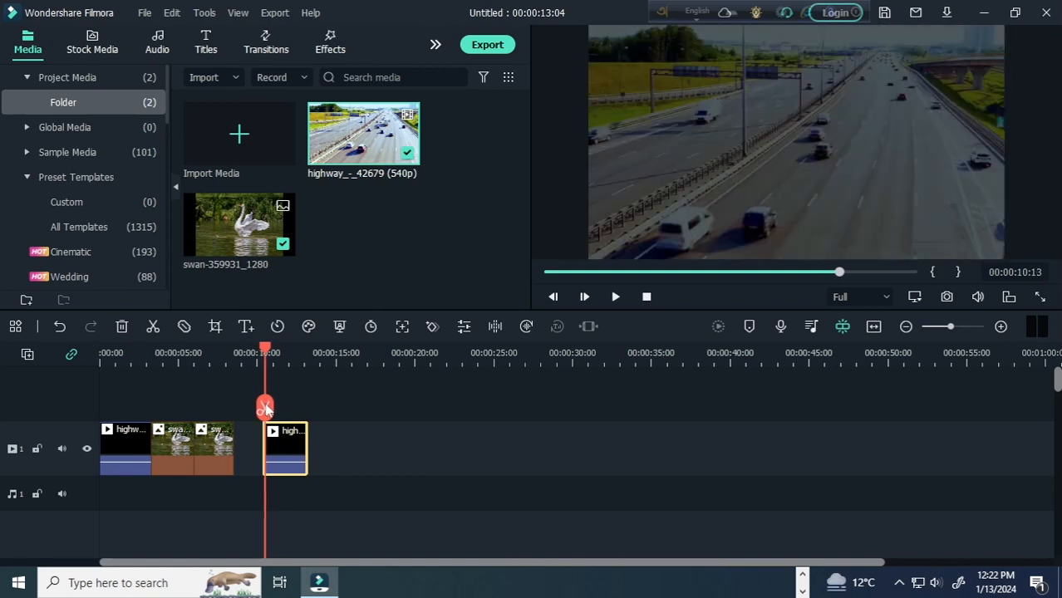
key(alt+[)
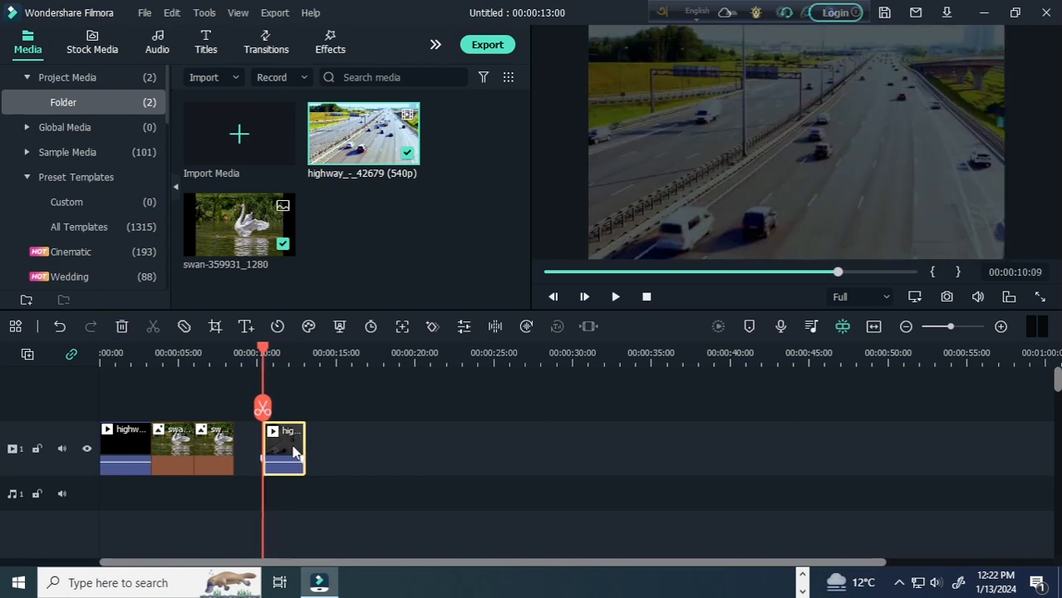
Open Crop and Zoom for the trimmed highway clip and try a 16:9 crop of about 632 × 355.
click(215, 328)
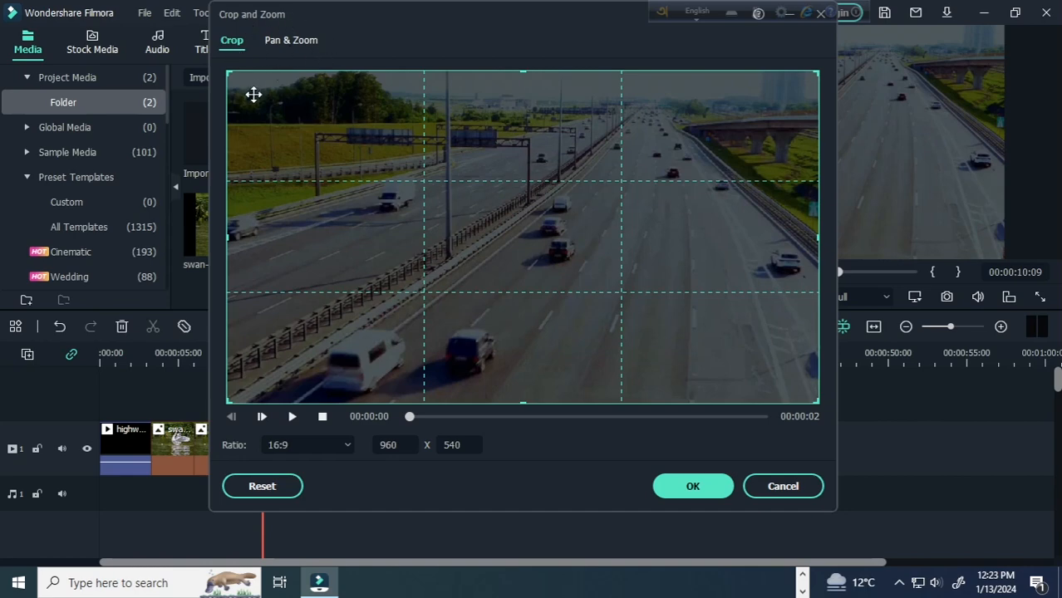
drag(228, 73, 431, 169)
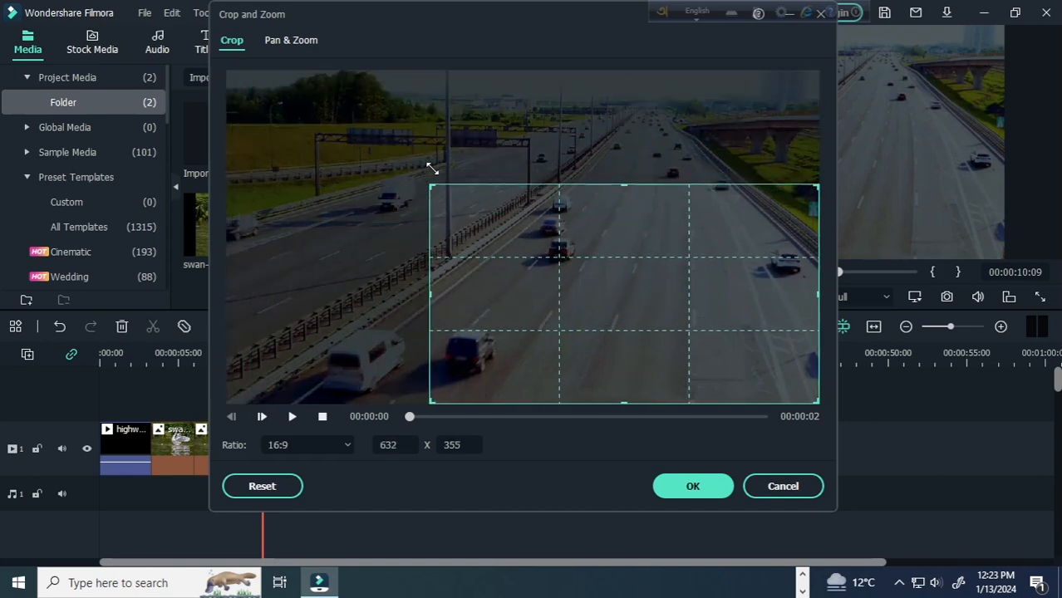
drag(589, 248, 493, 175)
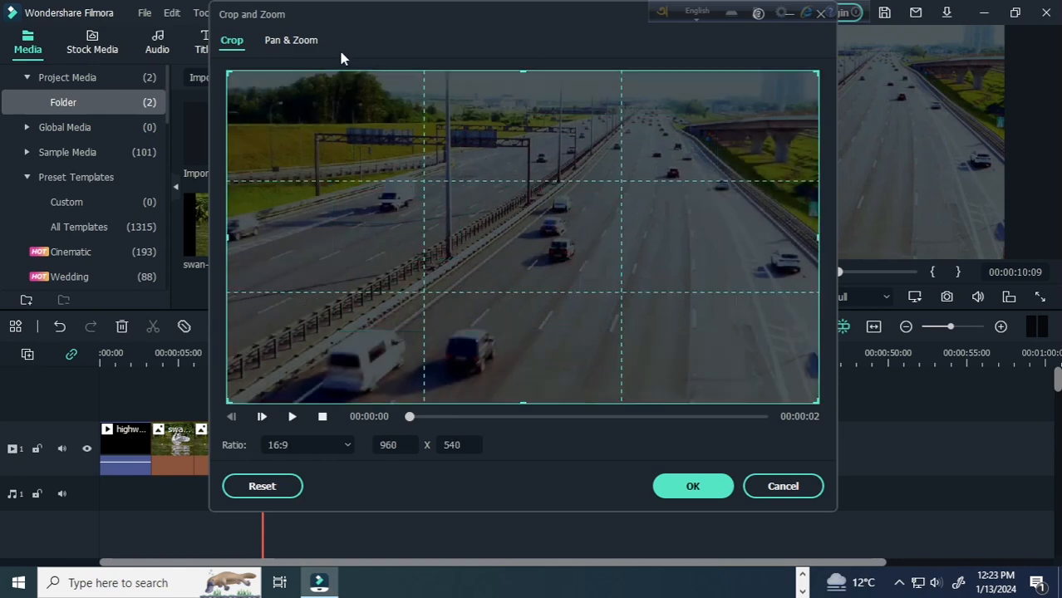
Apply a Pan & Zoom to the highway clip, with the End frame reduced to about 352 × 198 around the central cars.
click(295, 42)
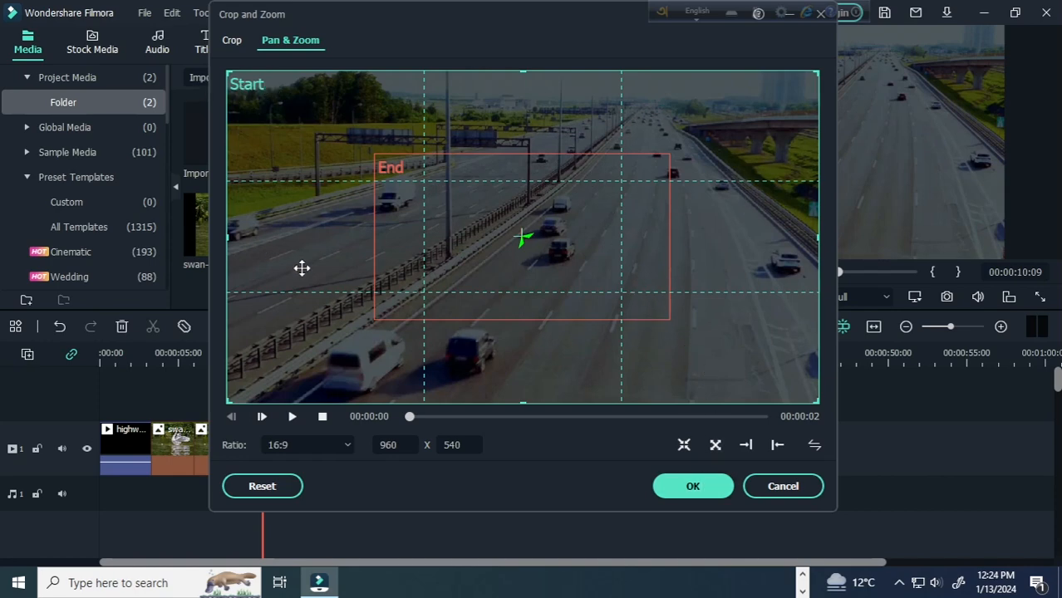
mouse_move(495, 169)
mouse_down()
mouse_move(474, 180)
mouse_move(496, 176)
mouse_up()
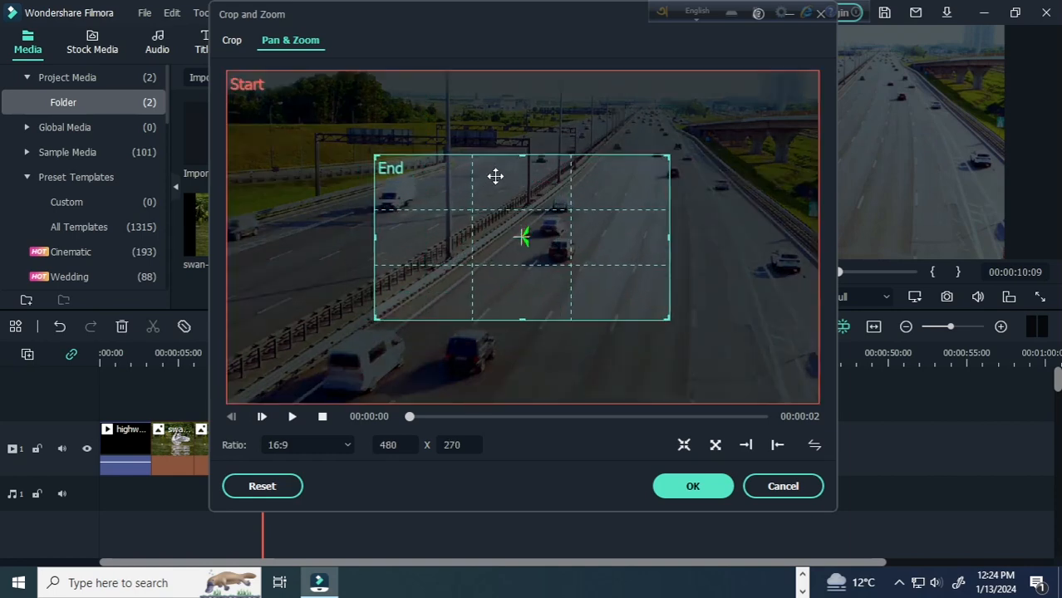
drag(376, 156, 450, 181)
drag(569, 256, 575, 221)
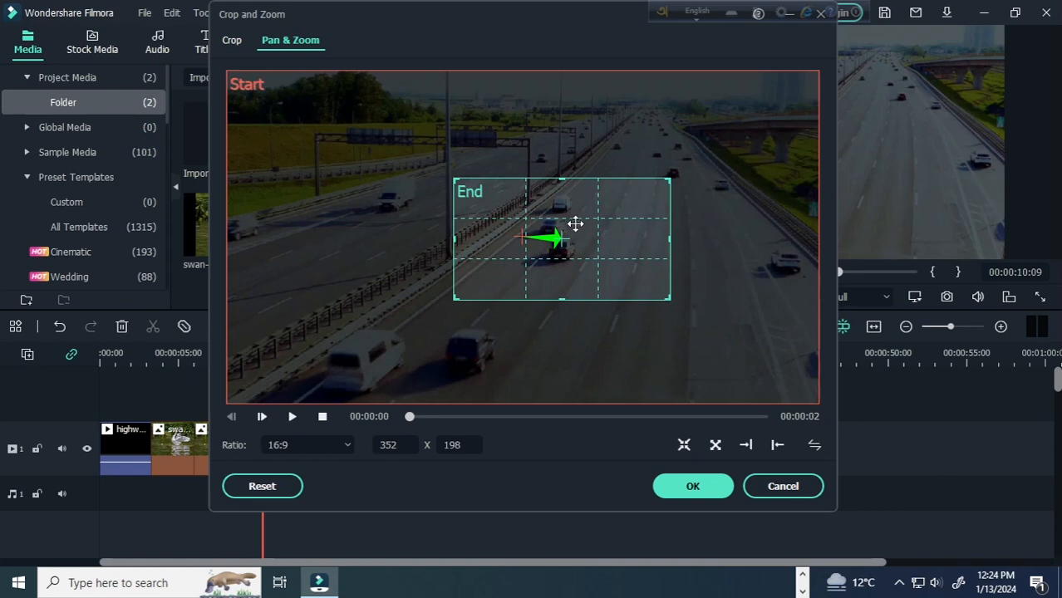
click(702, 493)
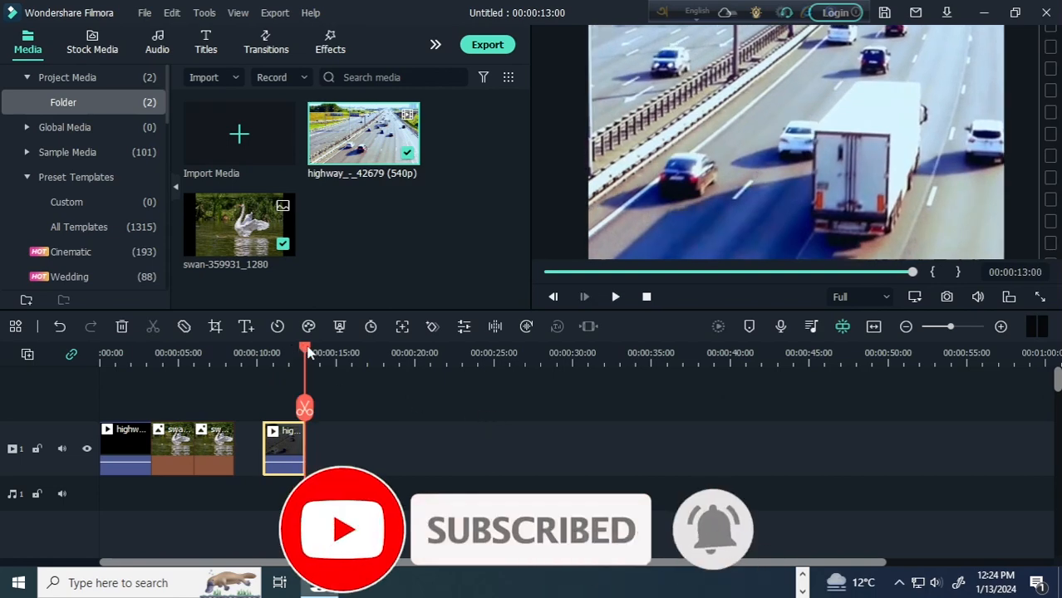
Play back the highway clip from just before its start to review the zoom-in.
drag(297, 350, 262, 384)
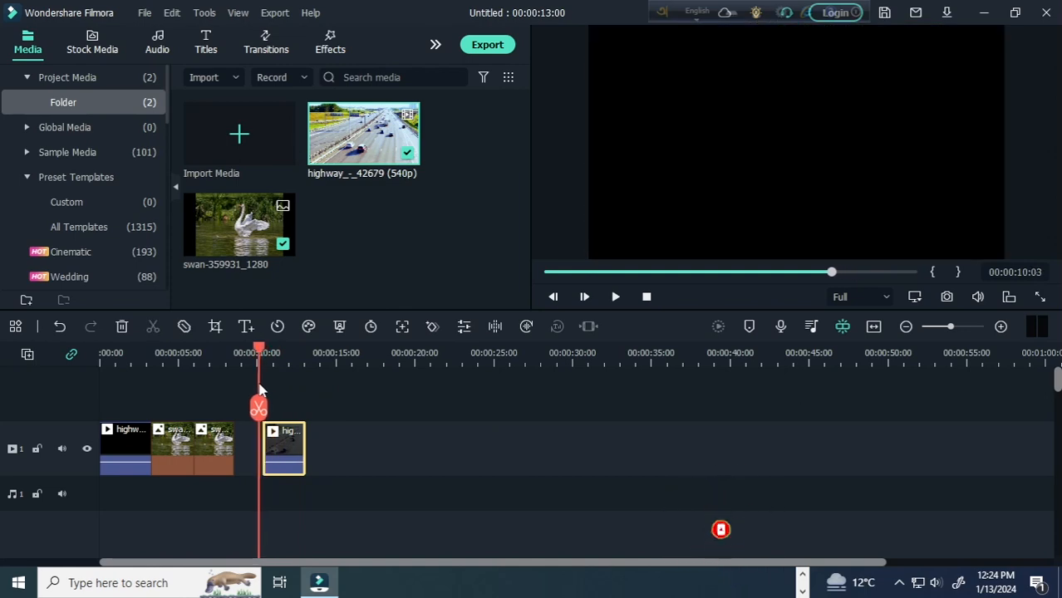
key(space)
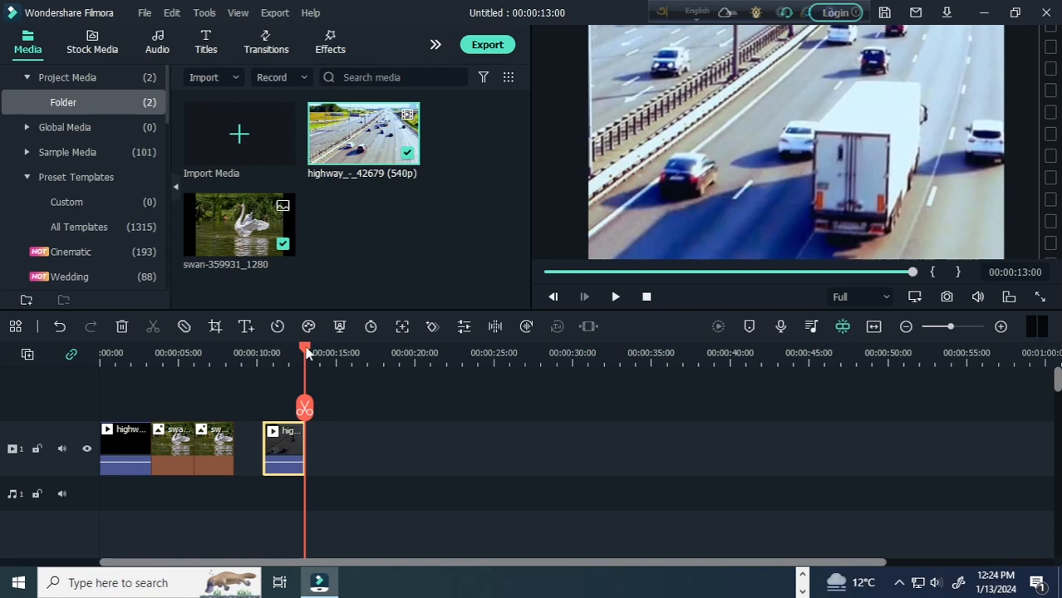
drag(306, 353, 284, 353)
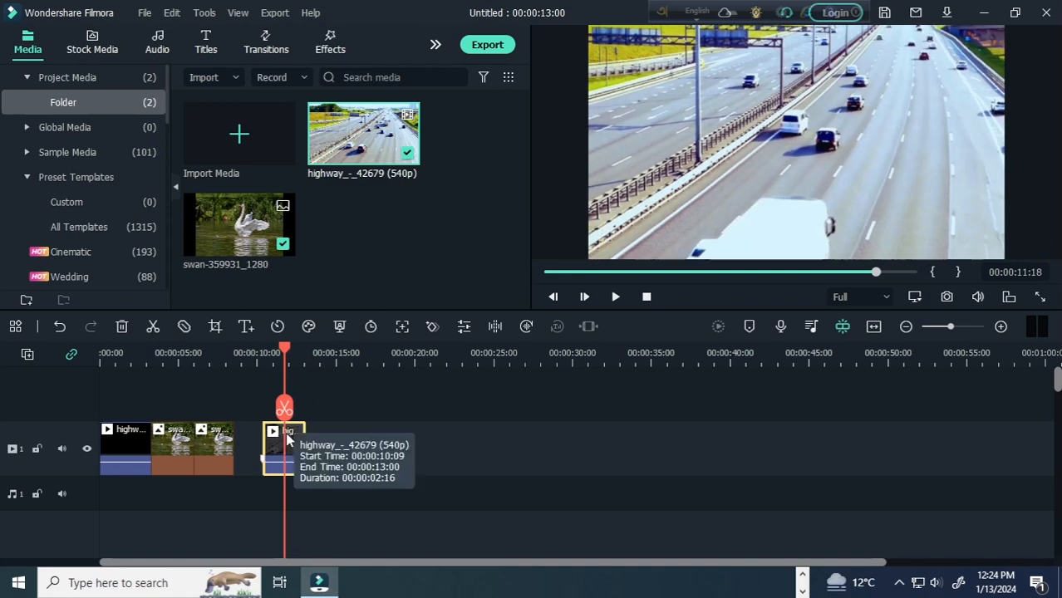
Swap the Start and End frames of the highway clip's Pan & Zoom to make it zoom out.
click(215, 327)
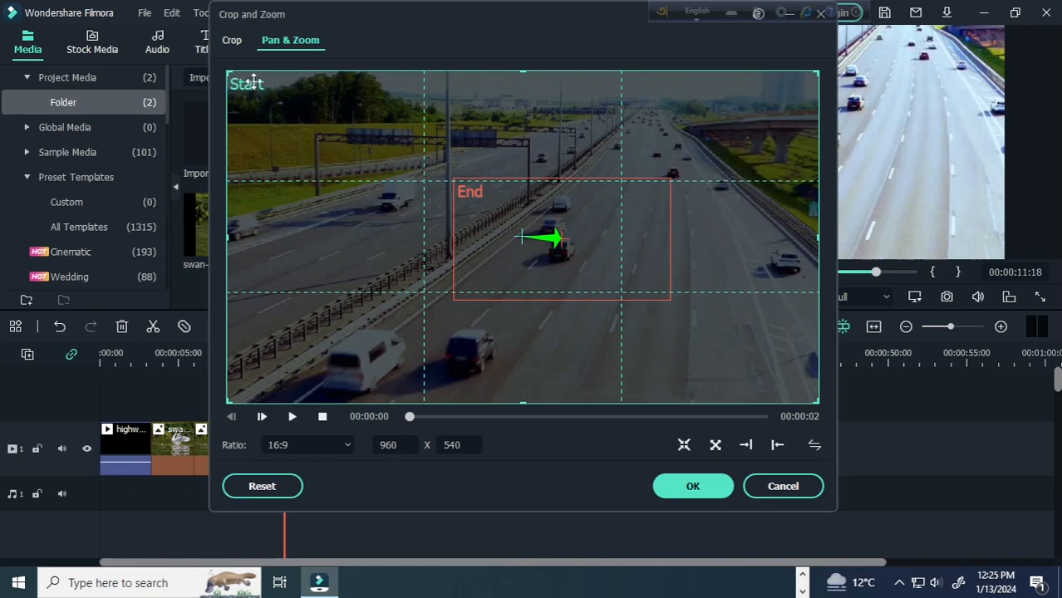
click(816, 445)
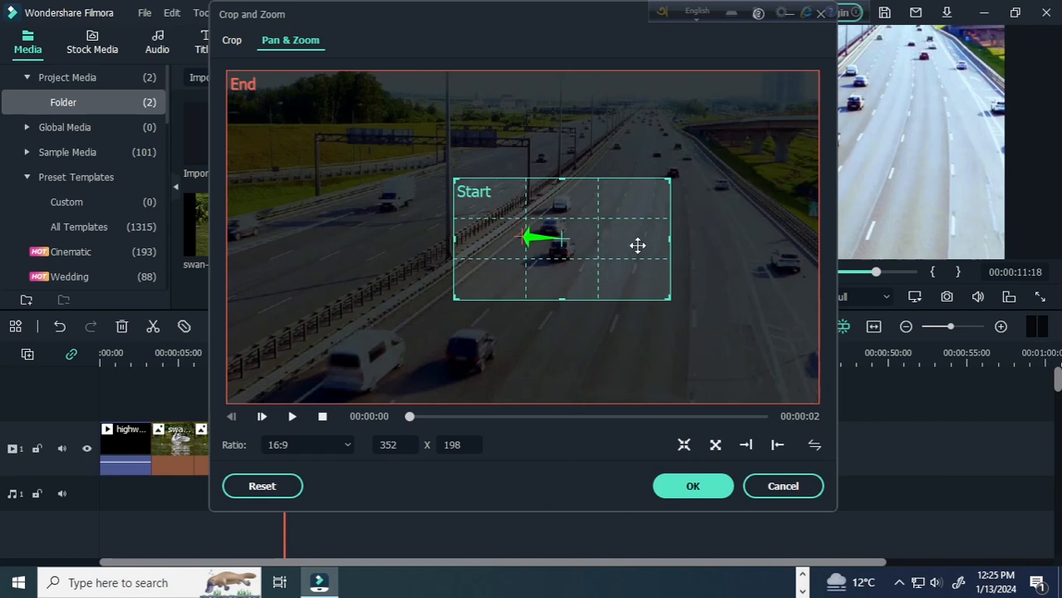
click(712, 490)
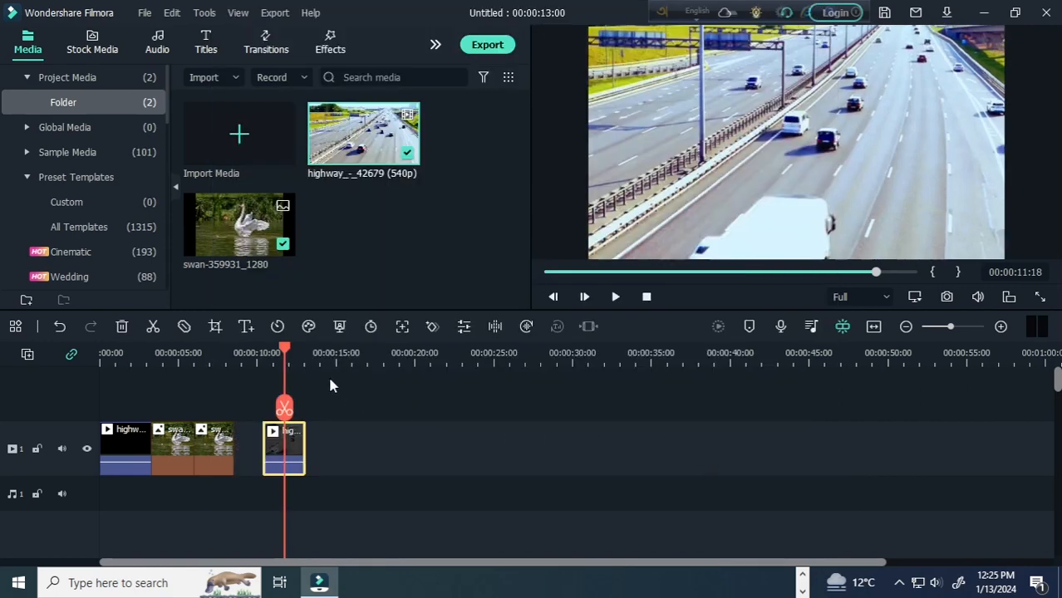
Play back the highway clip from just before its start to review the zoom-out.
drag(284, 370, 261, 407)
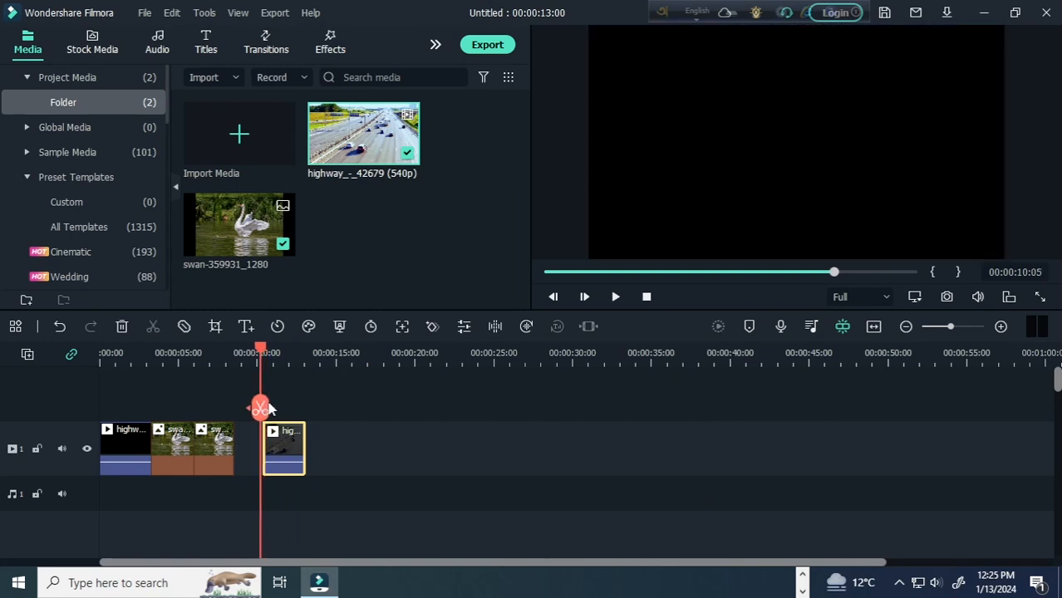
key(space)
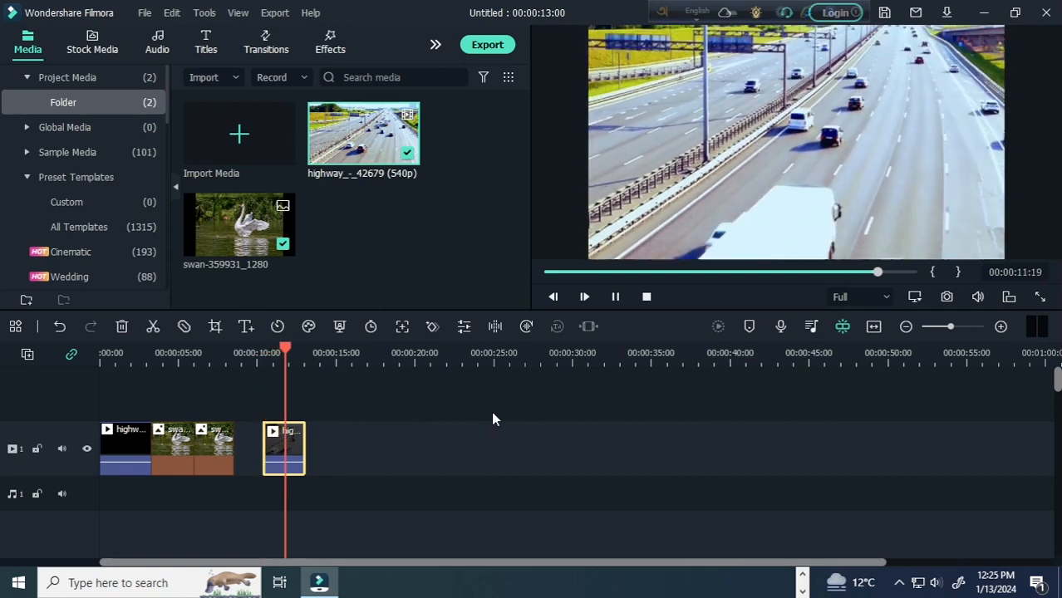
key(space)
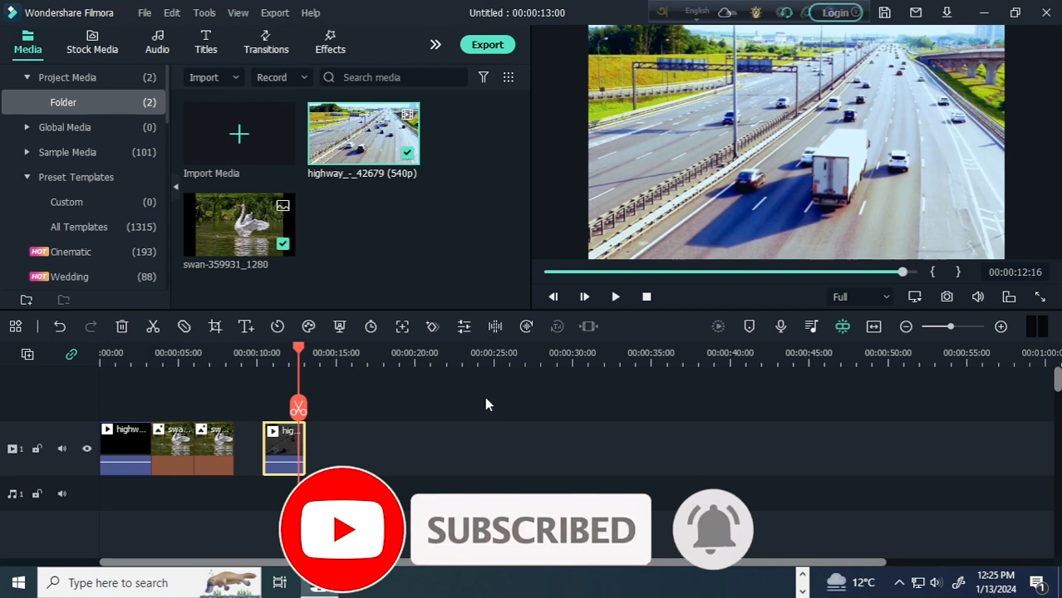
Add the swan image to video track 1 at about 15 seconds, after the highway clip, and move the playhead over it.
drag(266, 262, 351, 436)
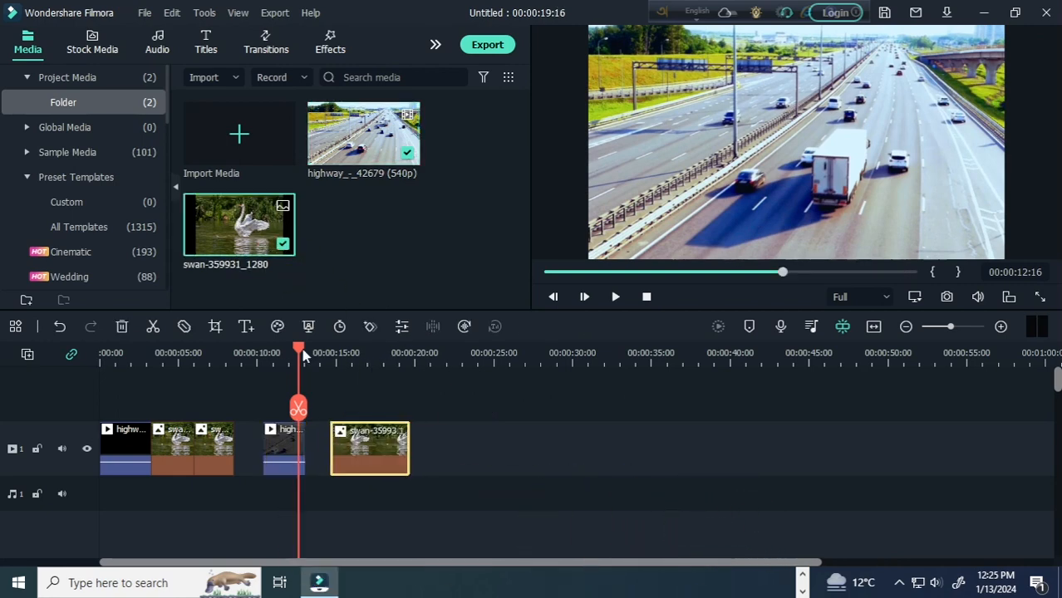
click(328, 375)
drag(328, 376, 376, 408)
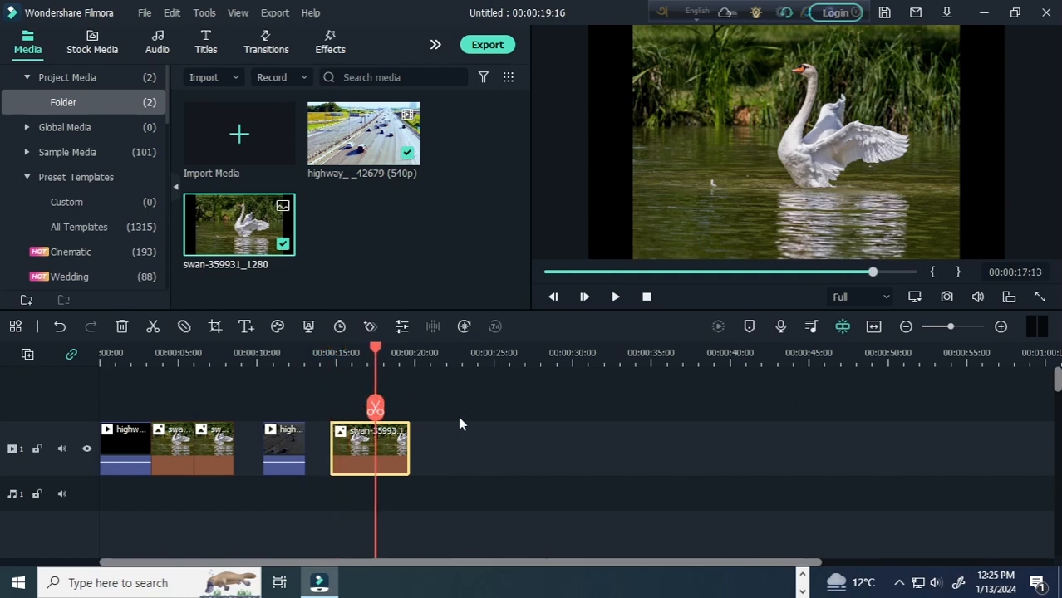
Apply a Pan & Zoom to the added swan image with an End frame of about 691 × 496 around the swan, and preview it.
click(215, 326)
click(292, 41)
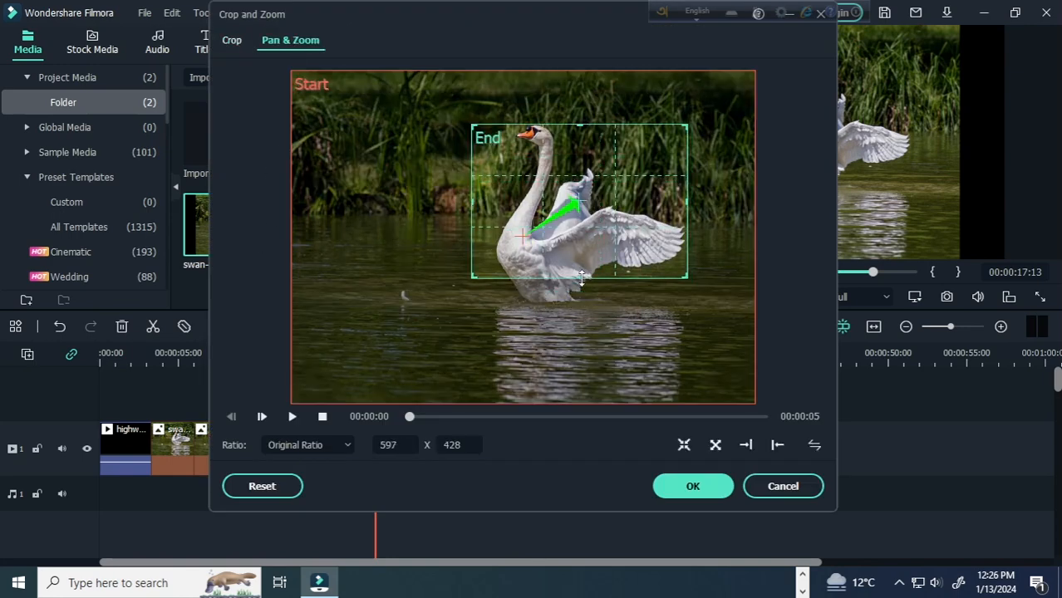
drag(607, 259, 589, 255)
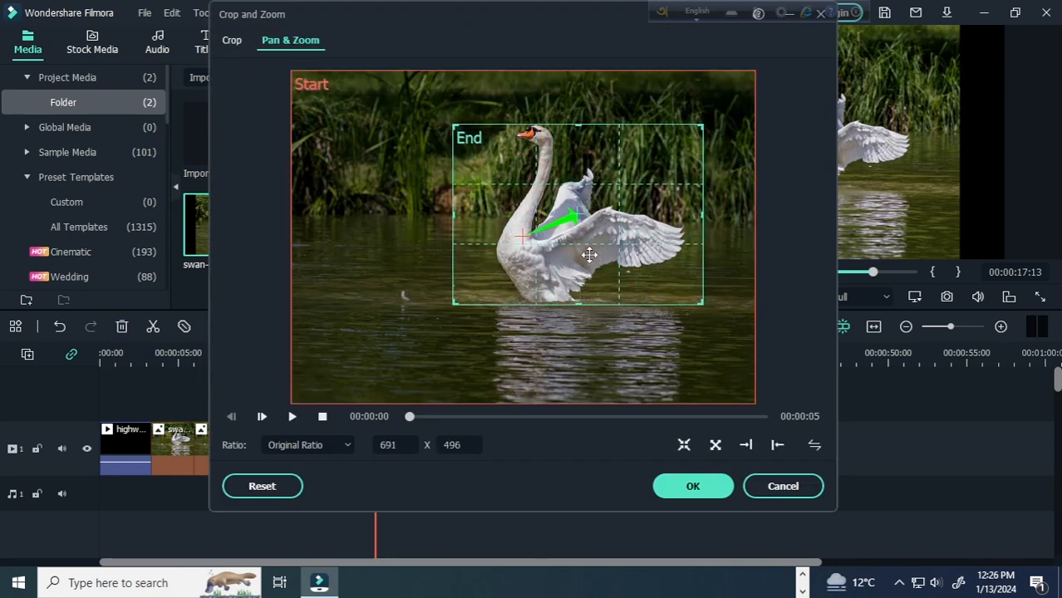
click(693, 487)
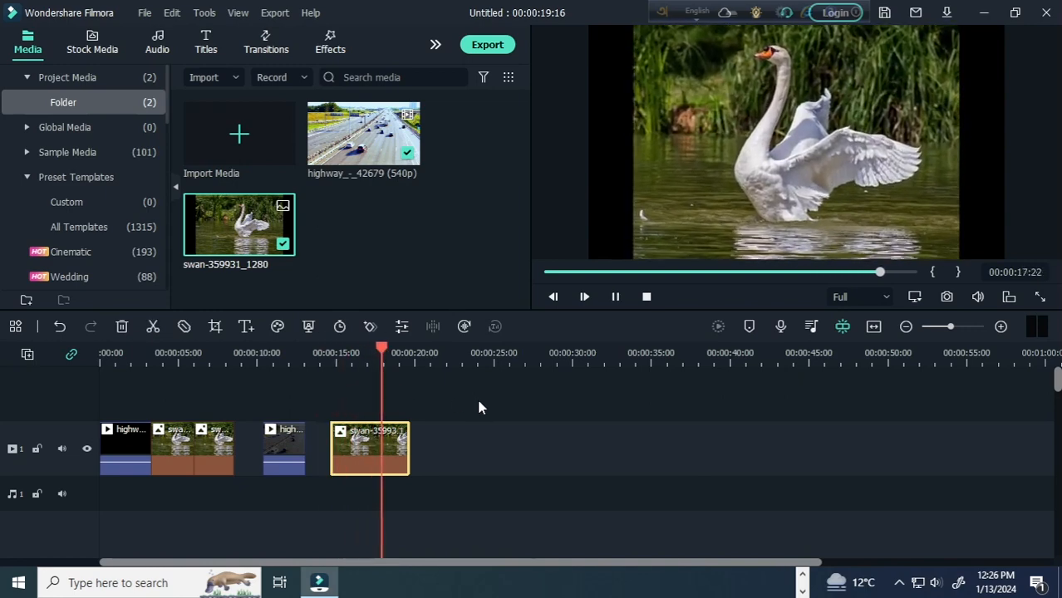
key(space)
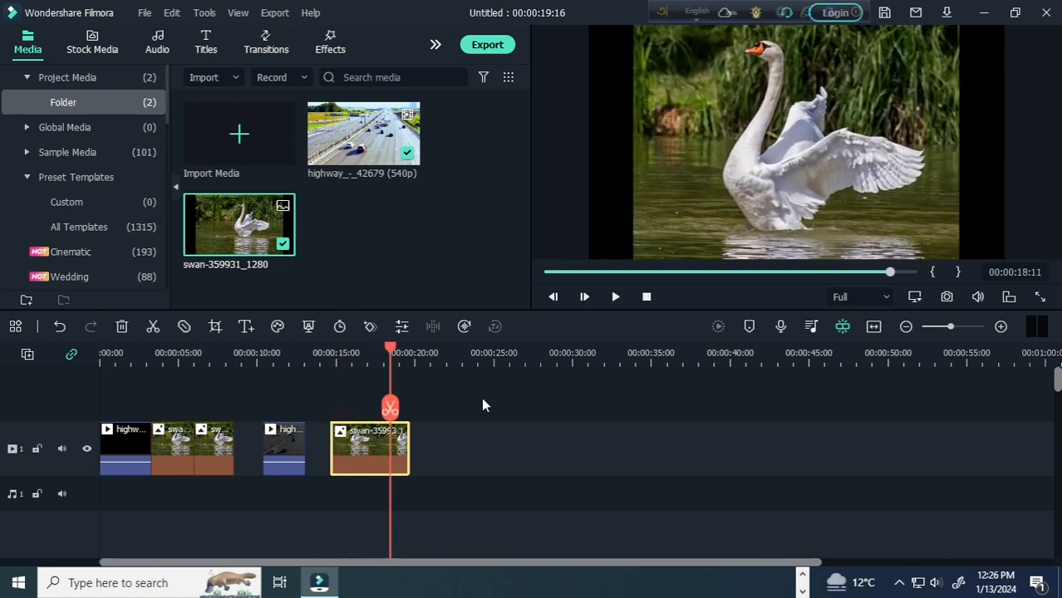